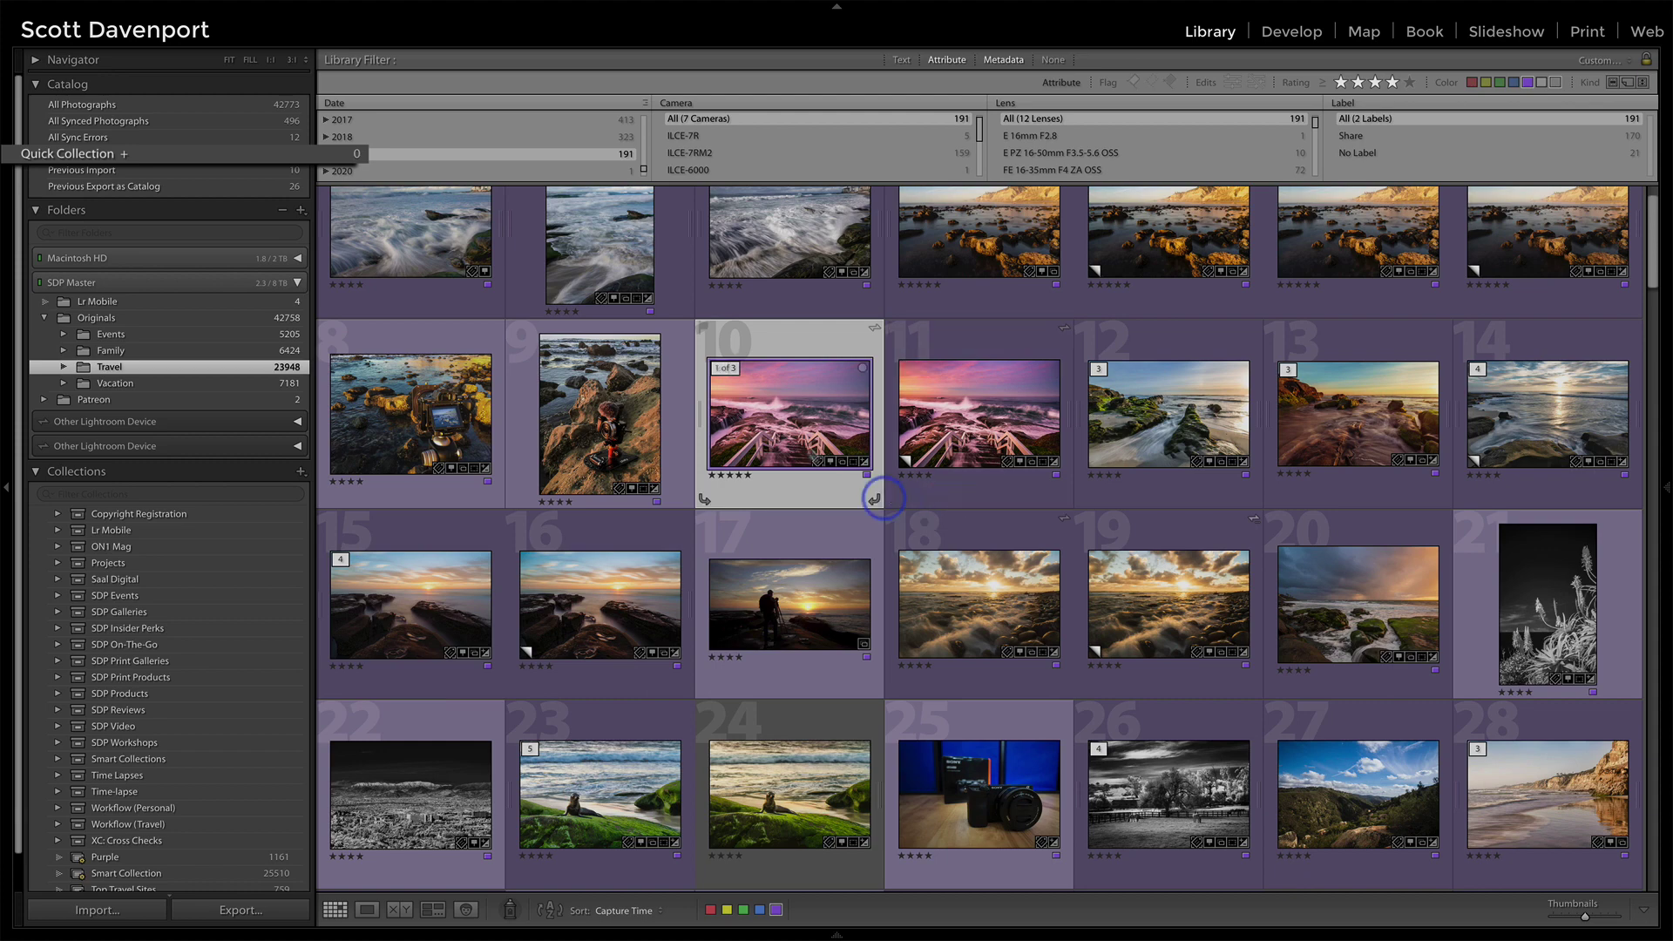
Add the boardwalk sunset photo to the Quick Collection, then remove it again.
key("b")
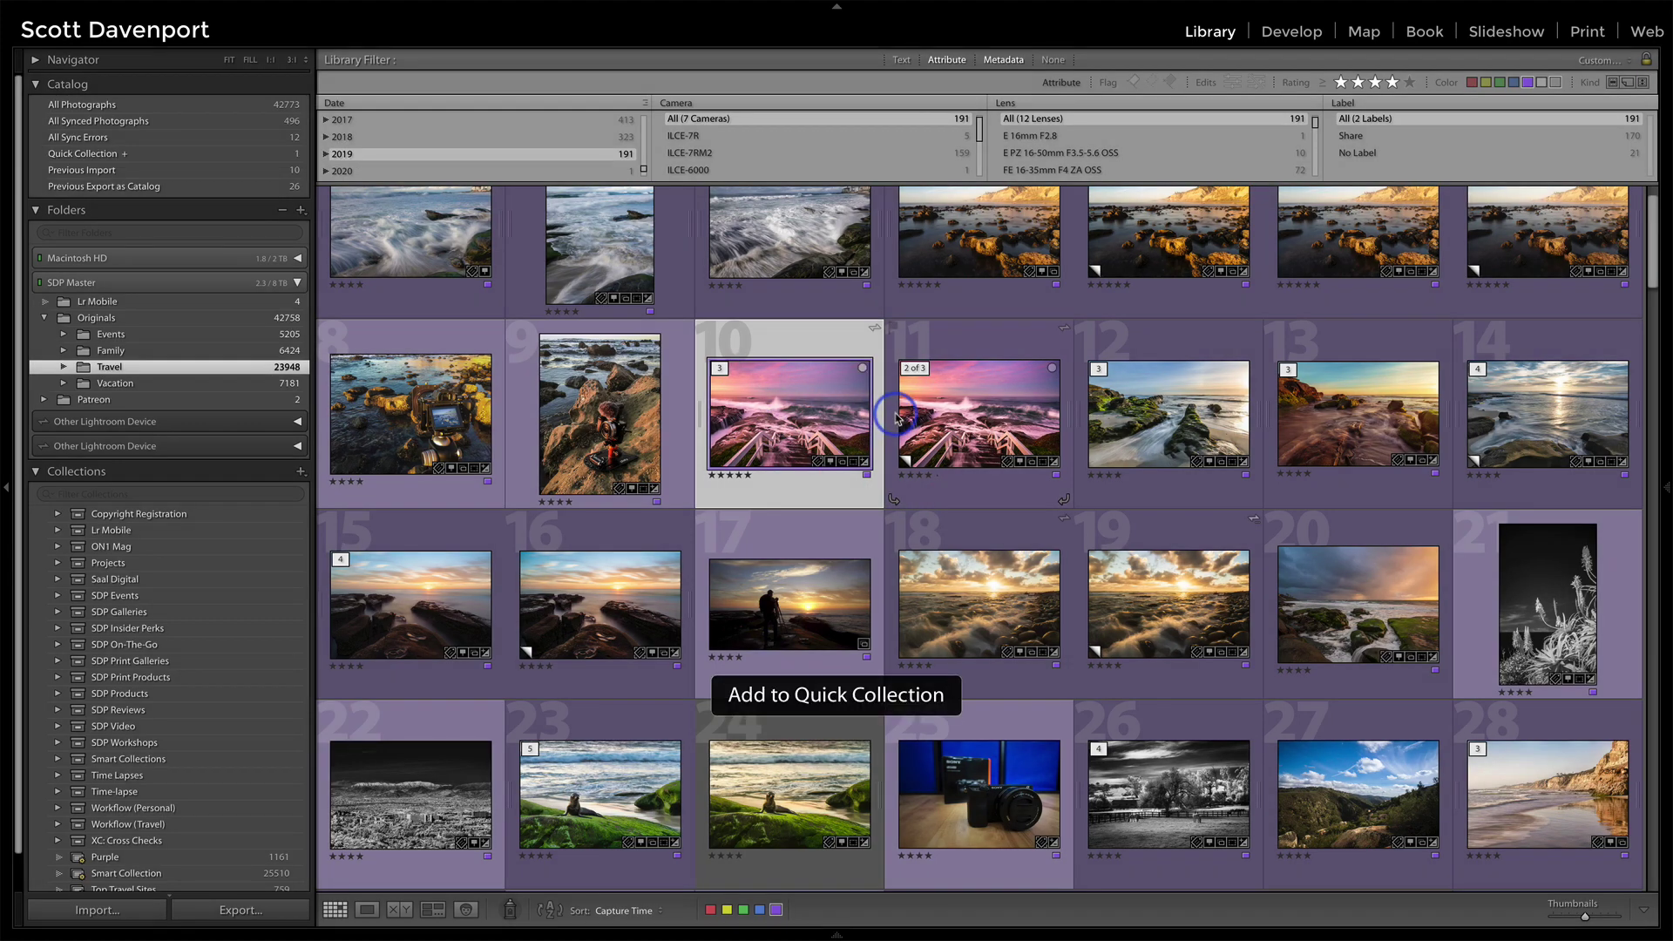
left_click(855, 366)
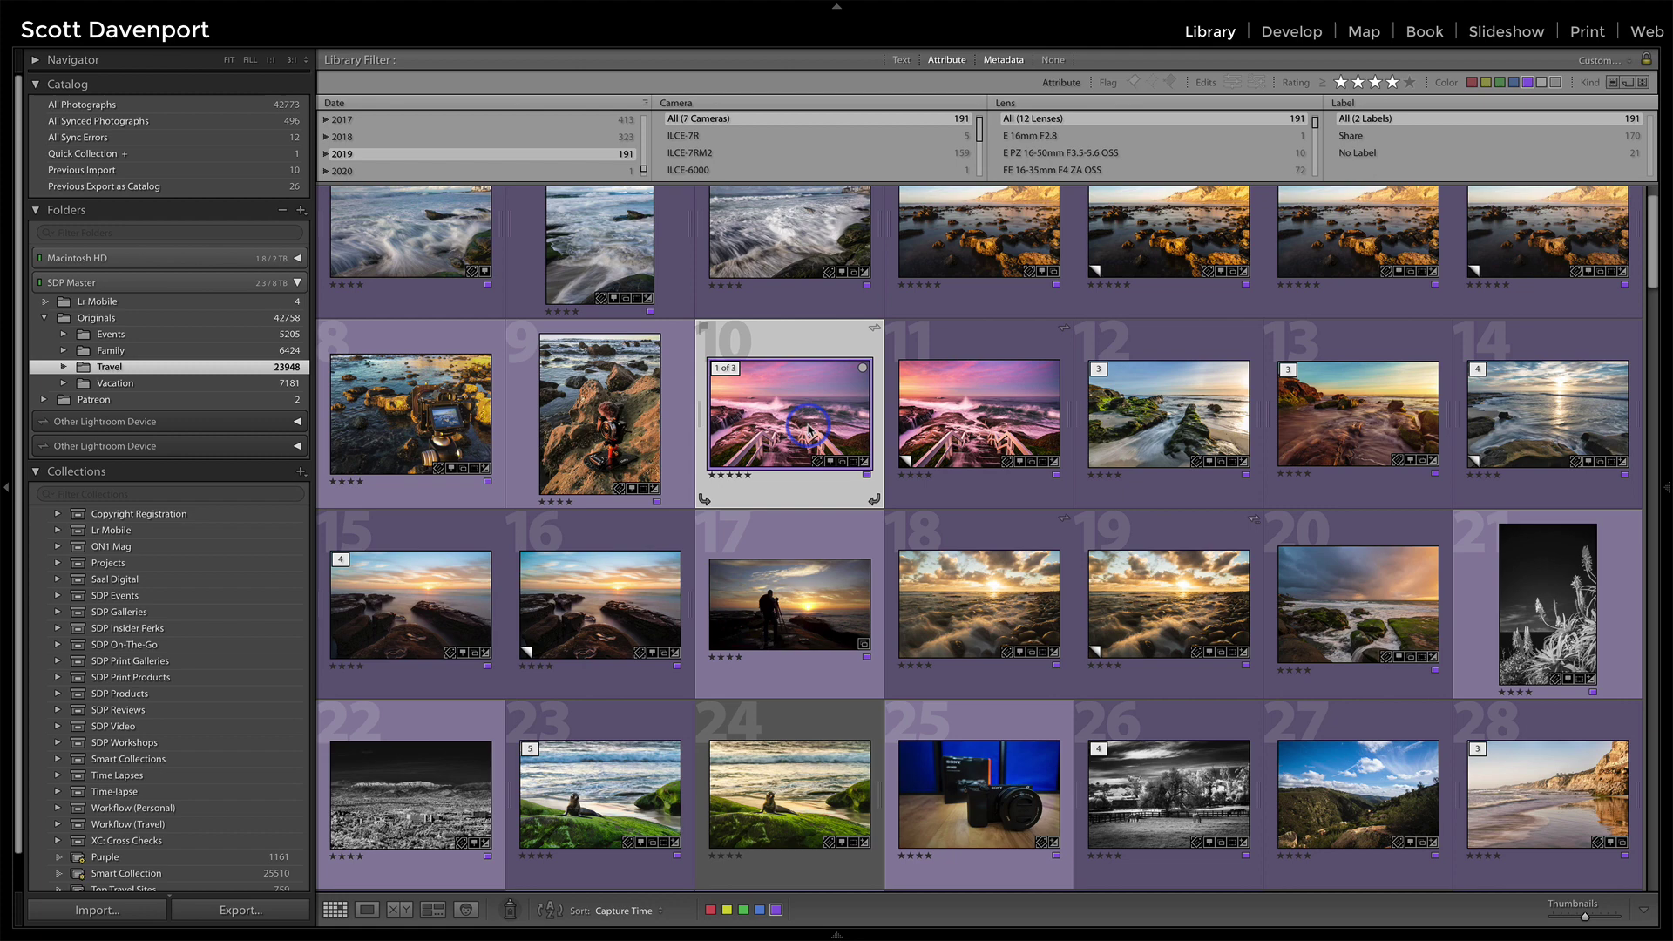
key("b")
Create a collection named '2019 Collection' that includes the selected boardwalk sunset photo.
left_click(301, 473)
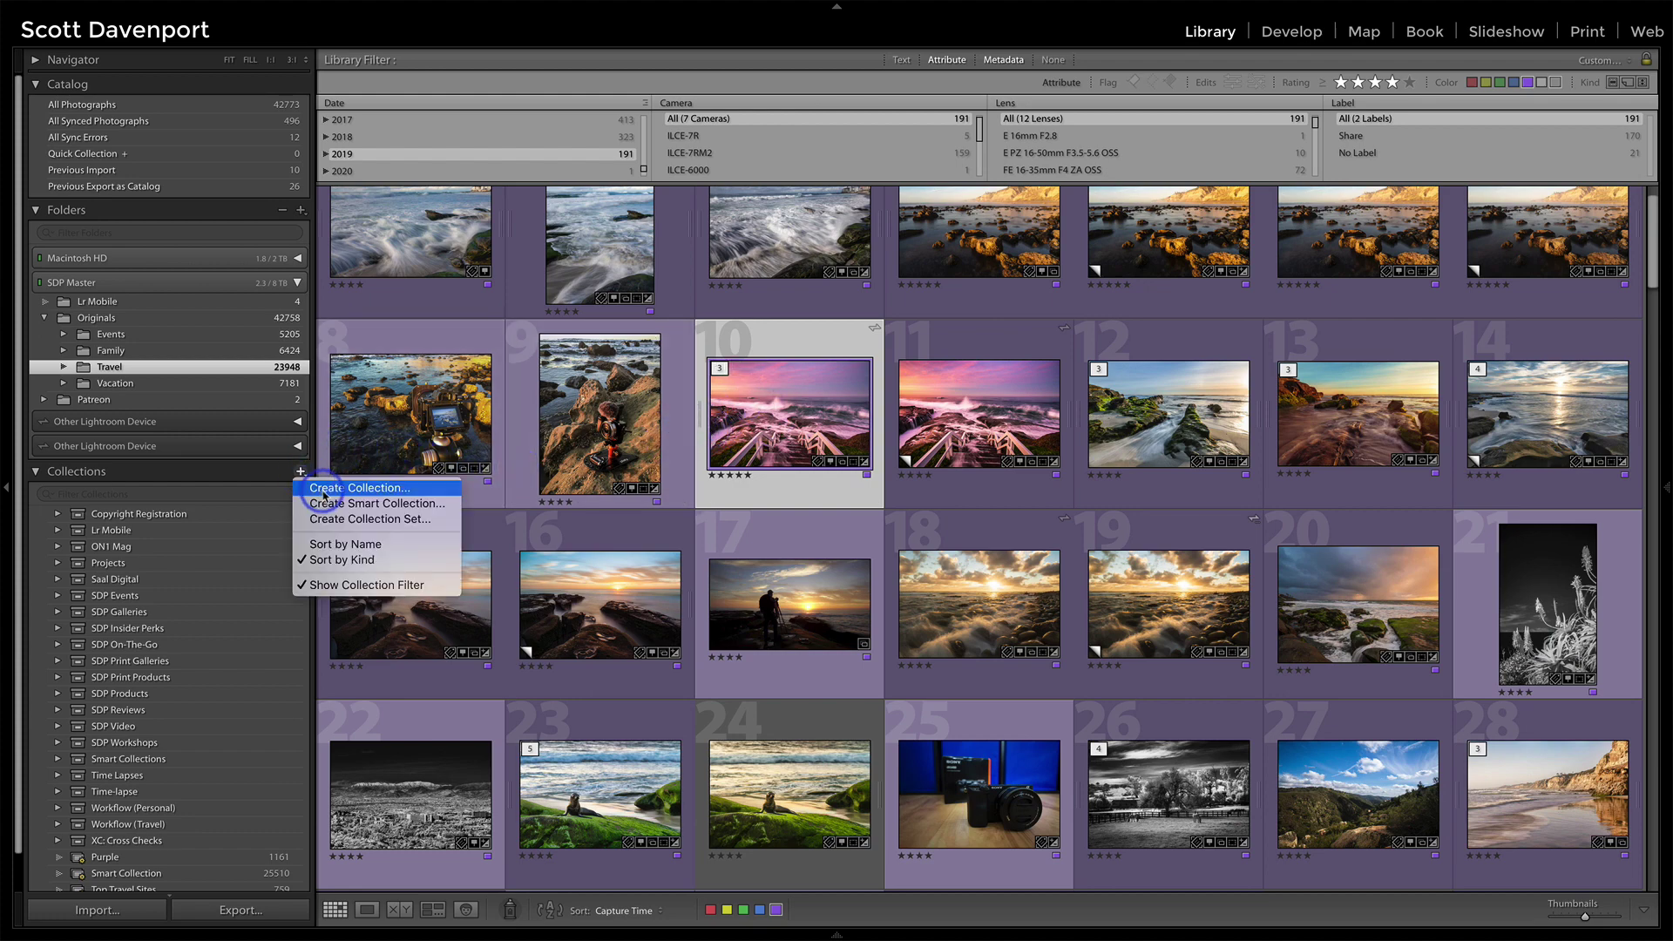
left_click(323, 493)
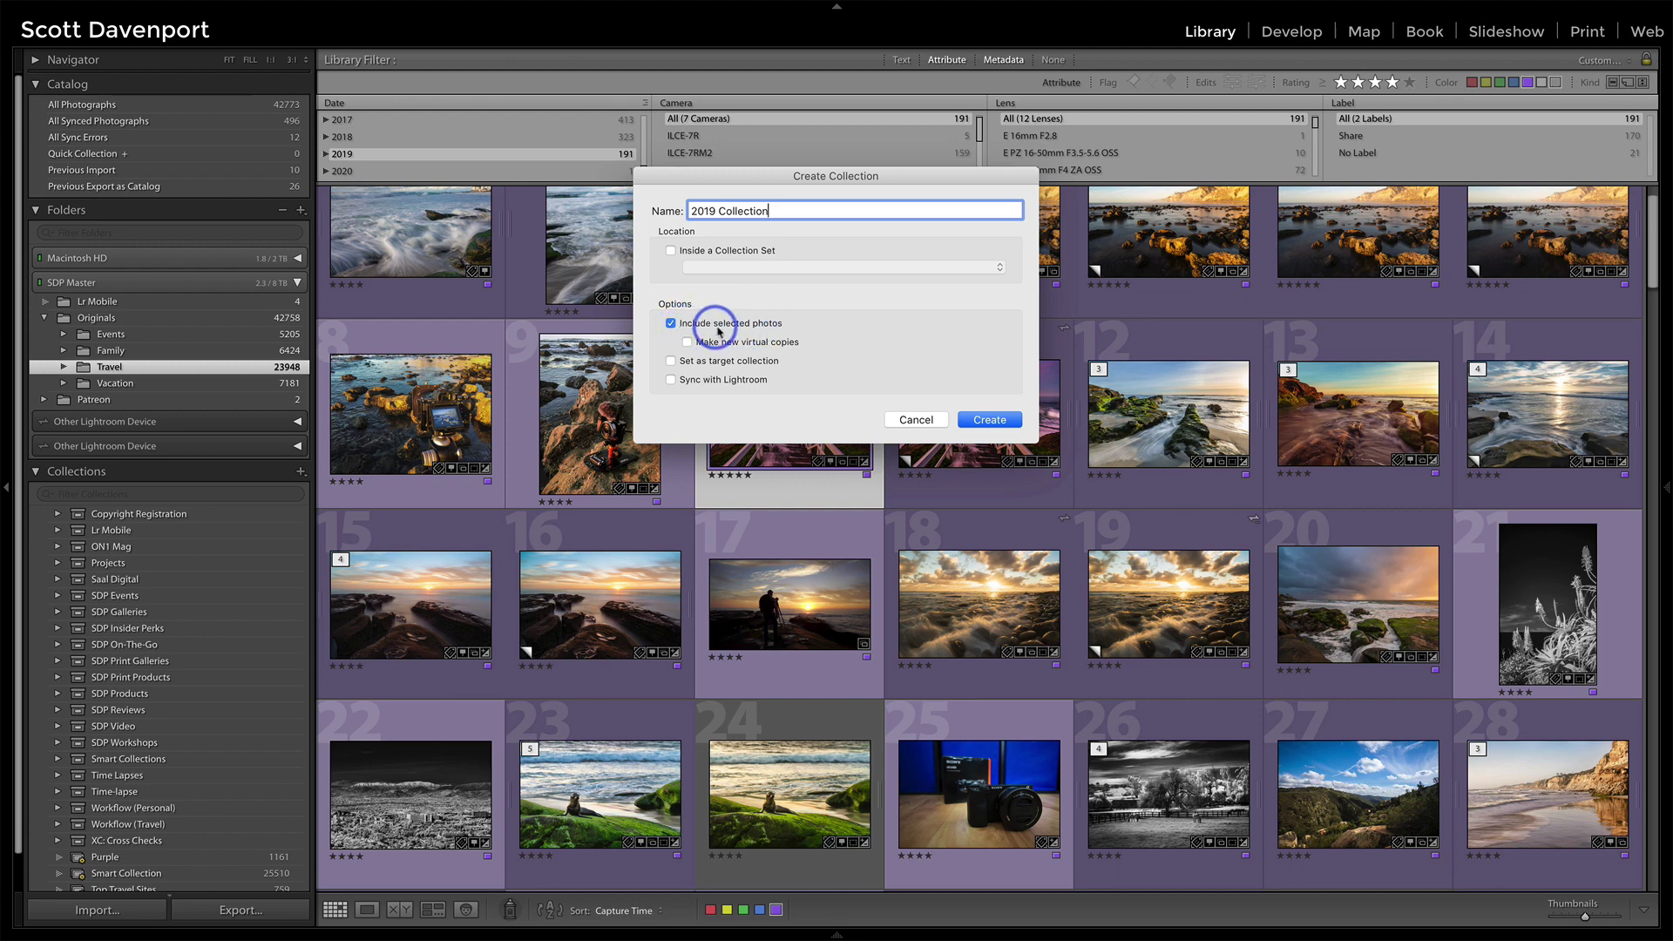
left_click(987, 420)
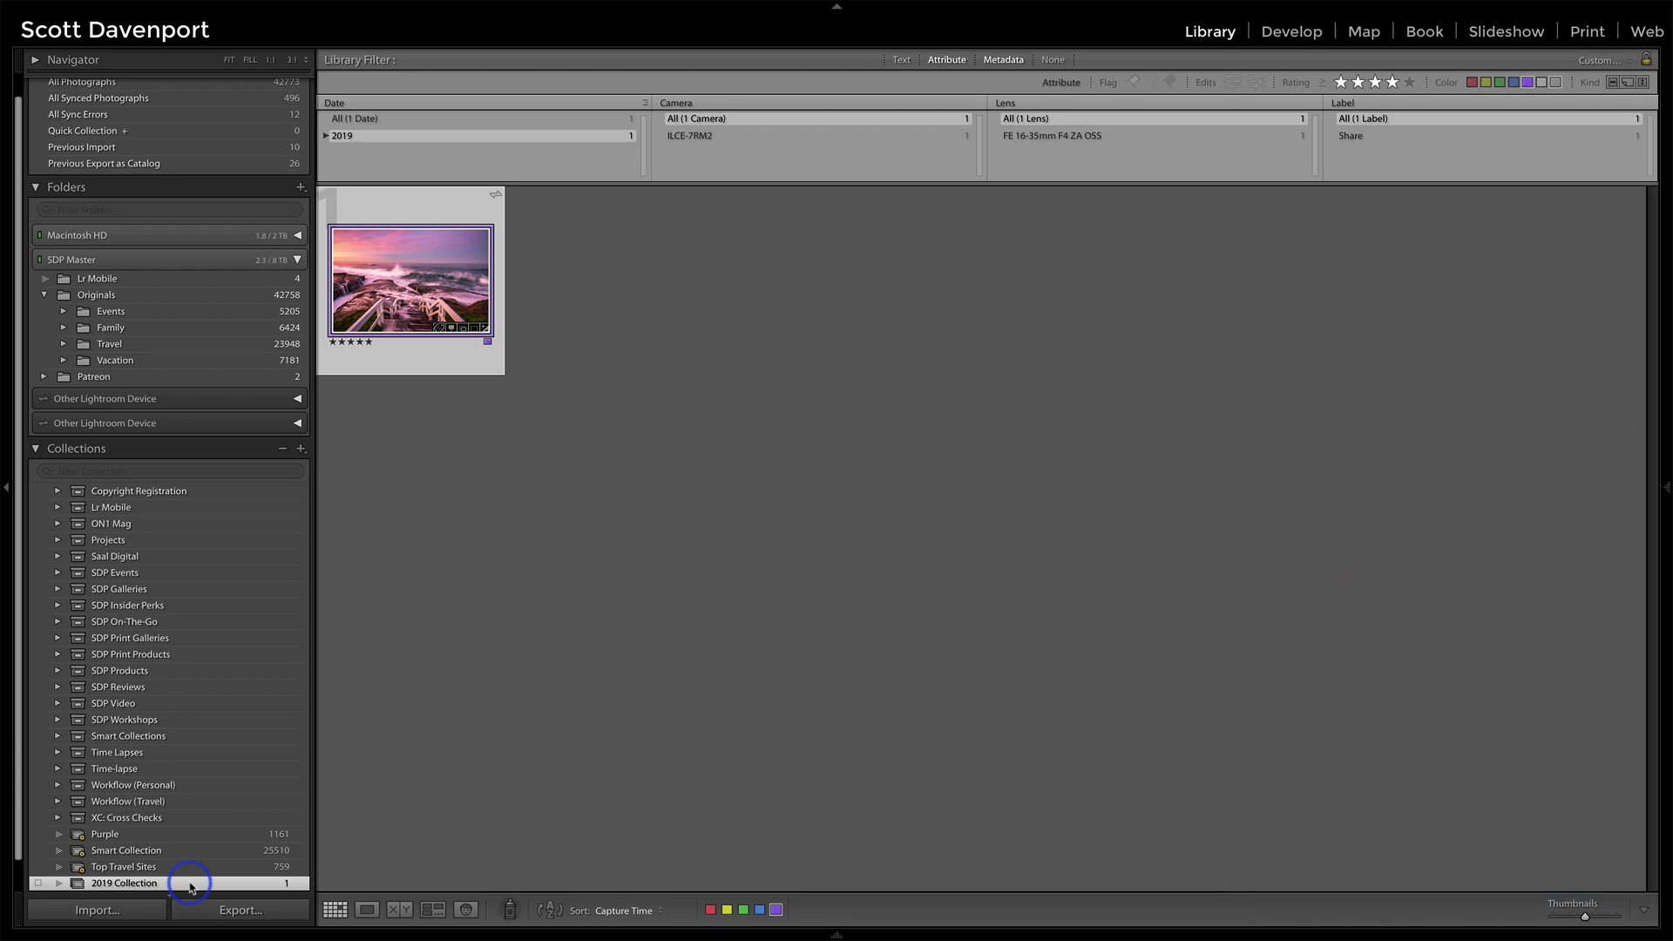
Set '2019 Collection' as the target collection from its right-click menu in the Collections panel.
right_click(191, 887)
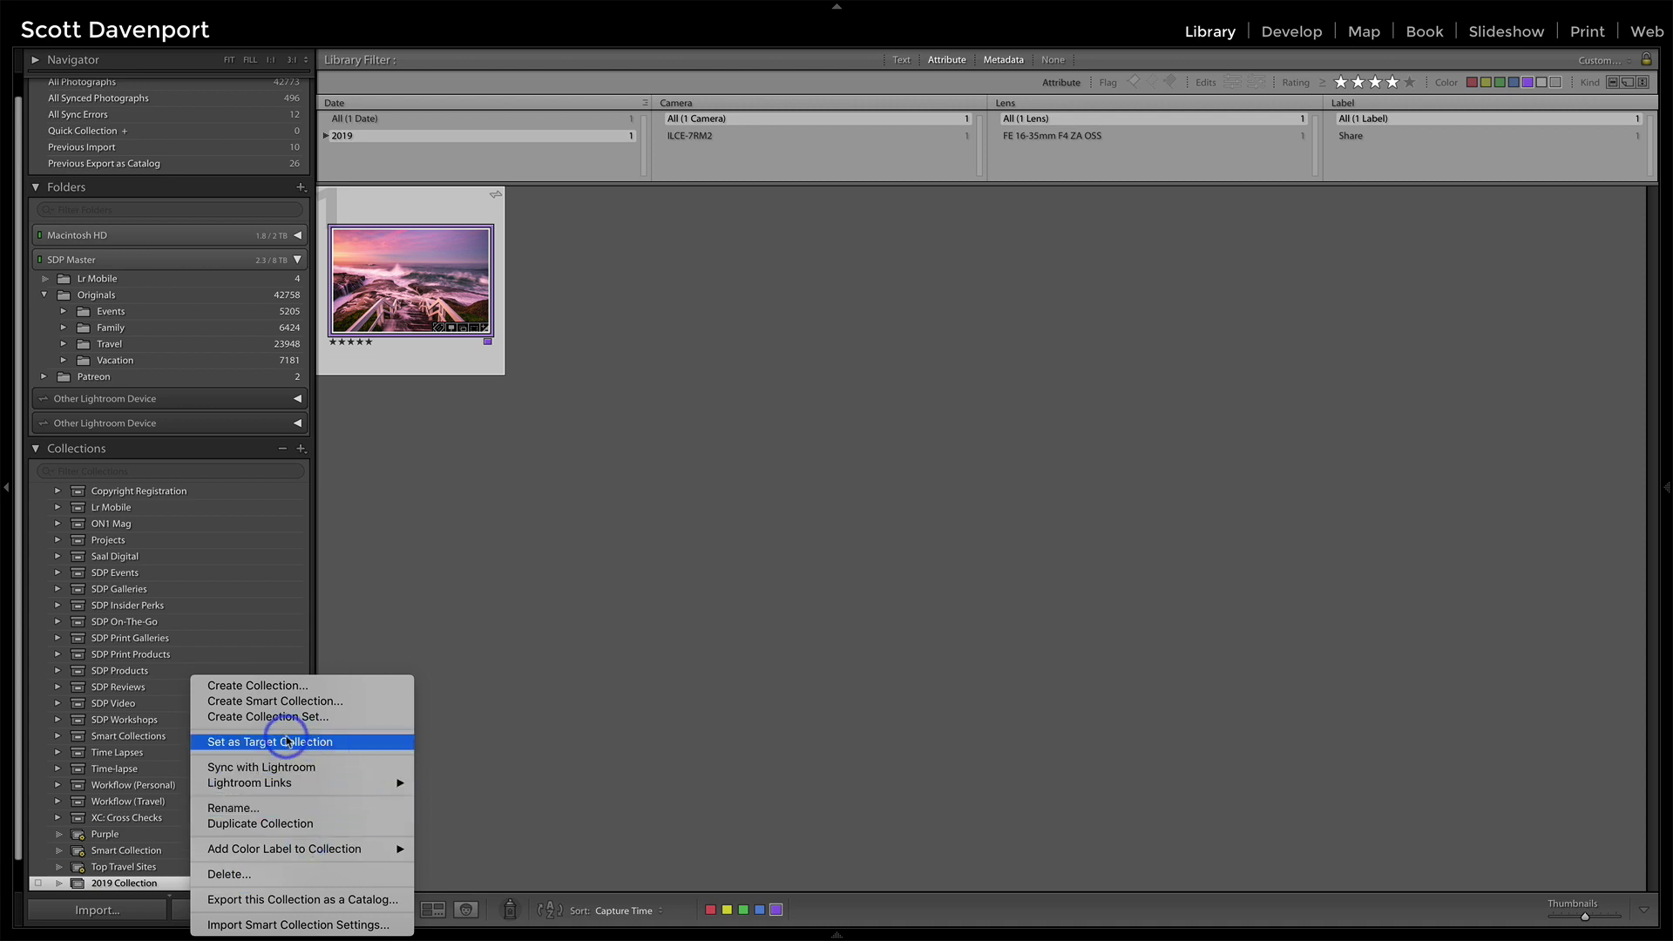
left_click(363, 743)
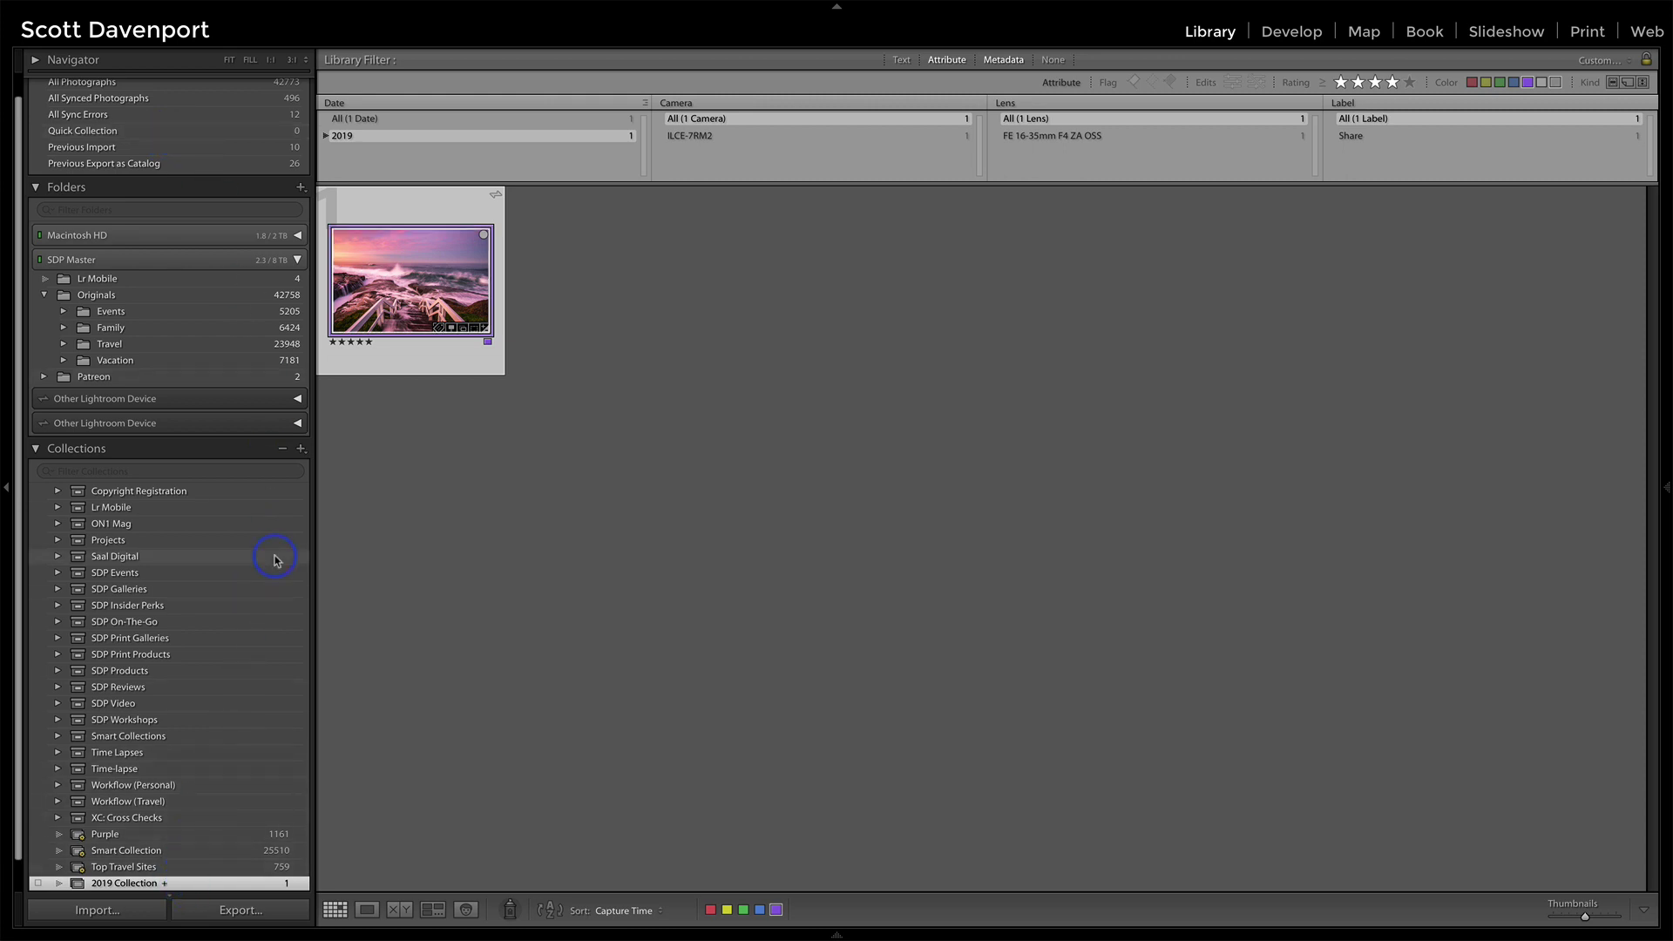
In the Travel folder, add photo 18 (sunlit rocks) and photo 37 (pink sunset) to 2019 Collection.
left_click(164, 346)
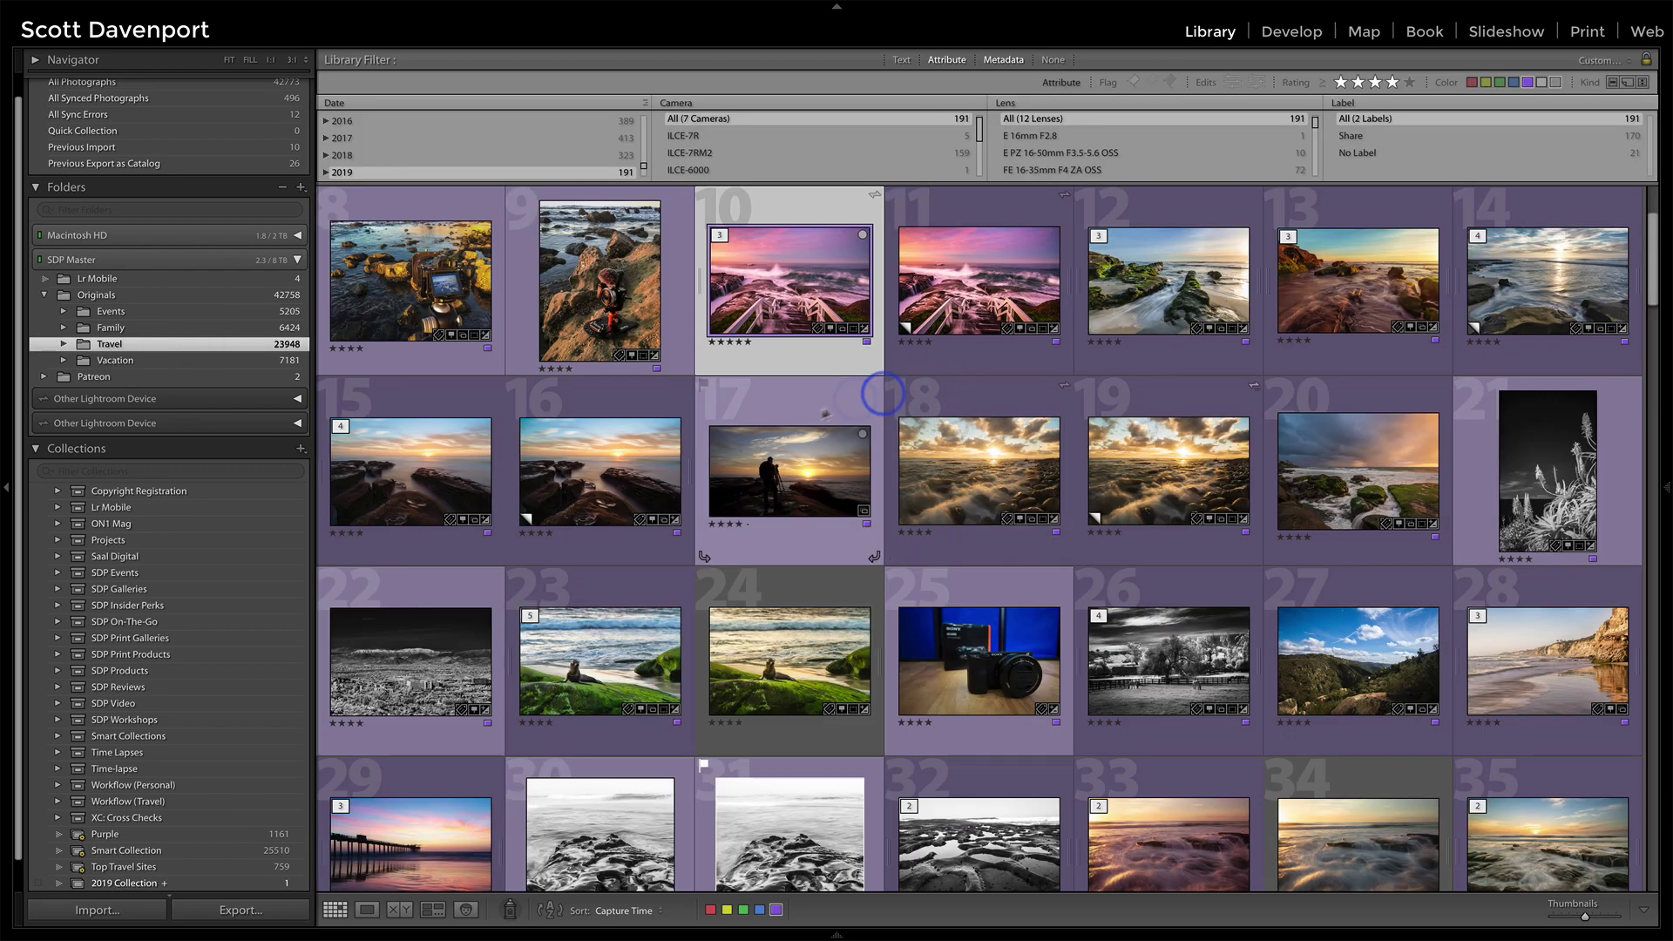
left_click(963, 466)
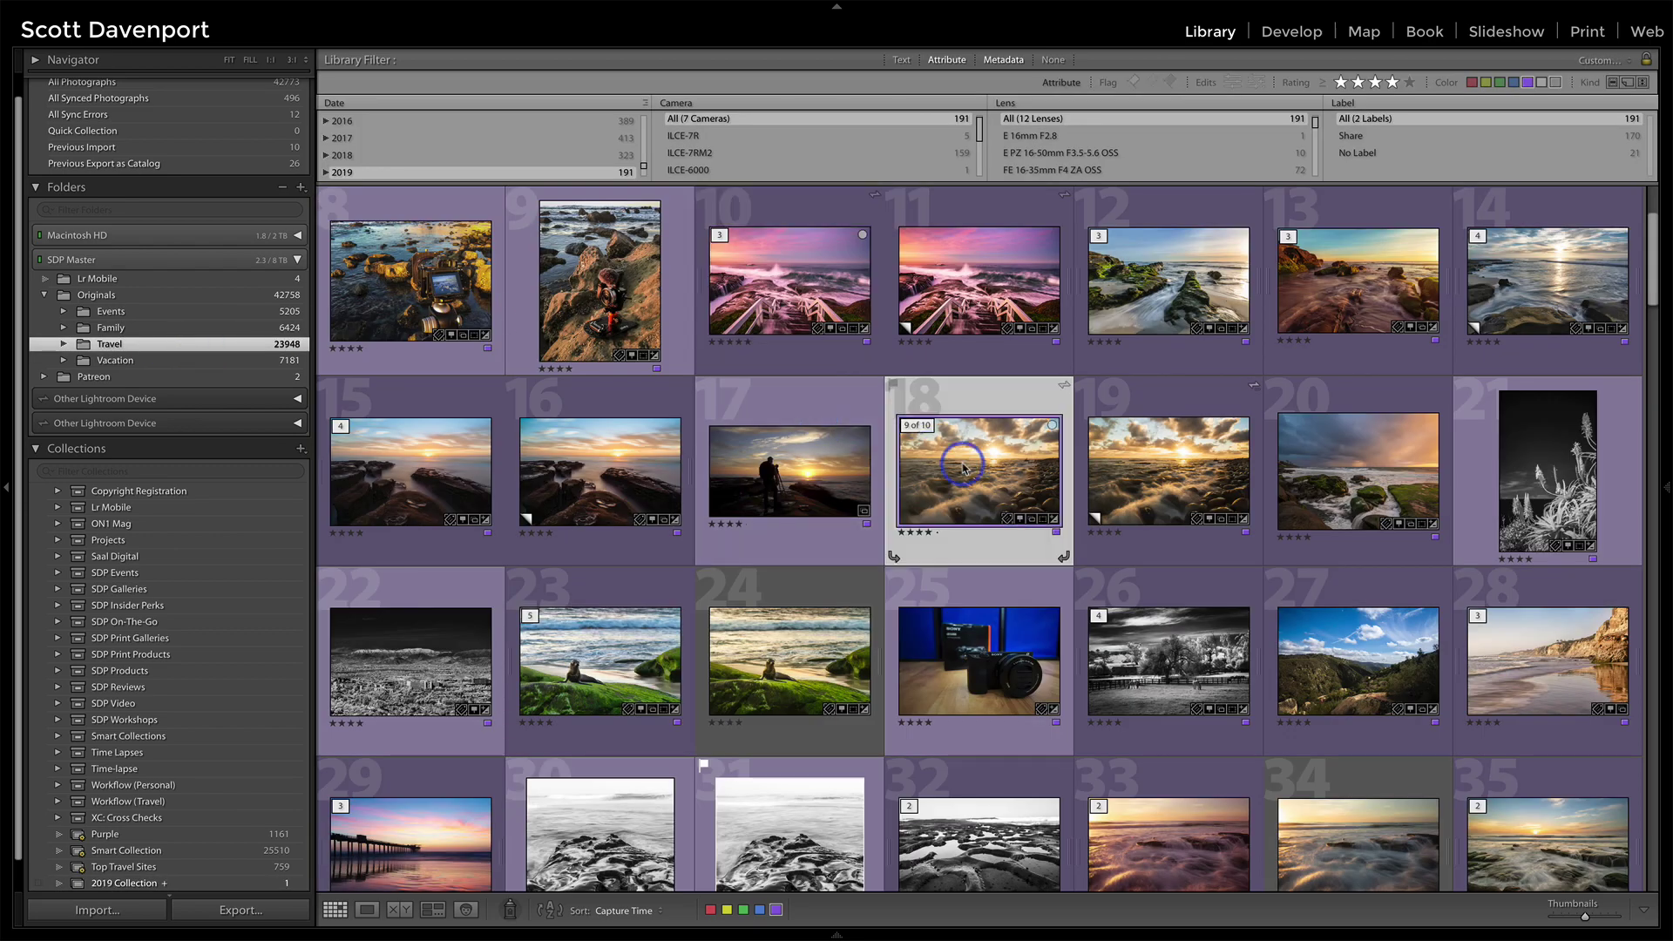
key("b")
scroll(963, 467, "down", 5)
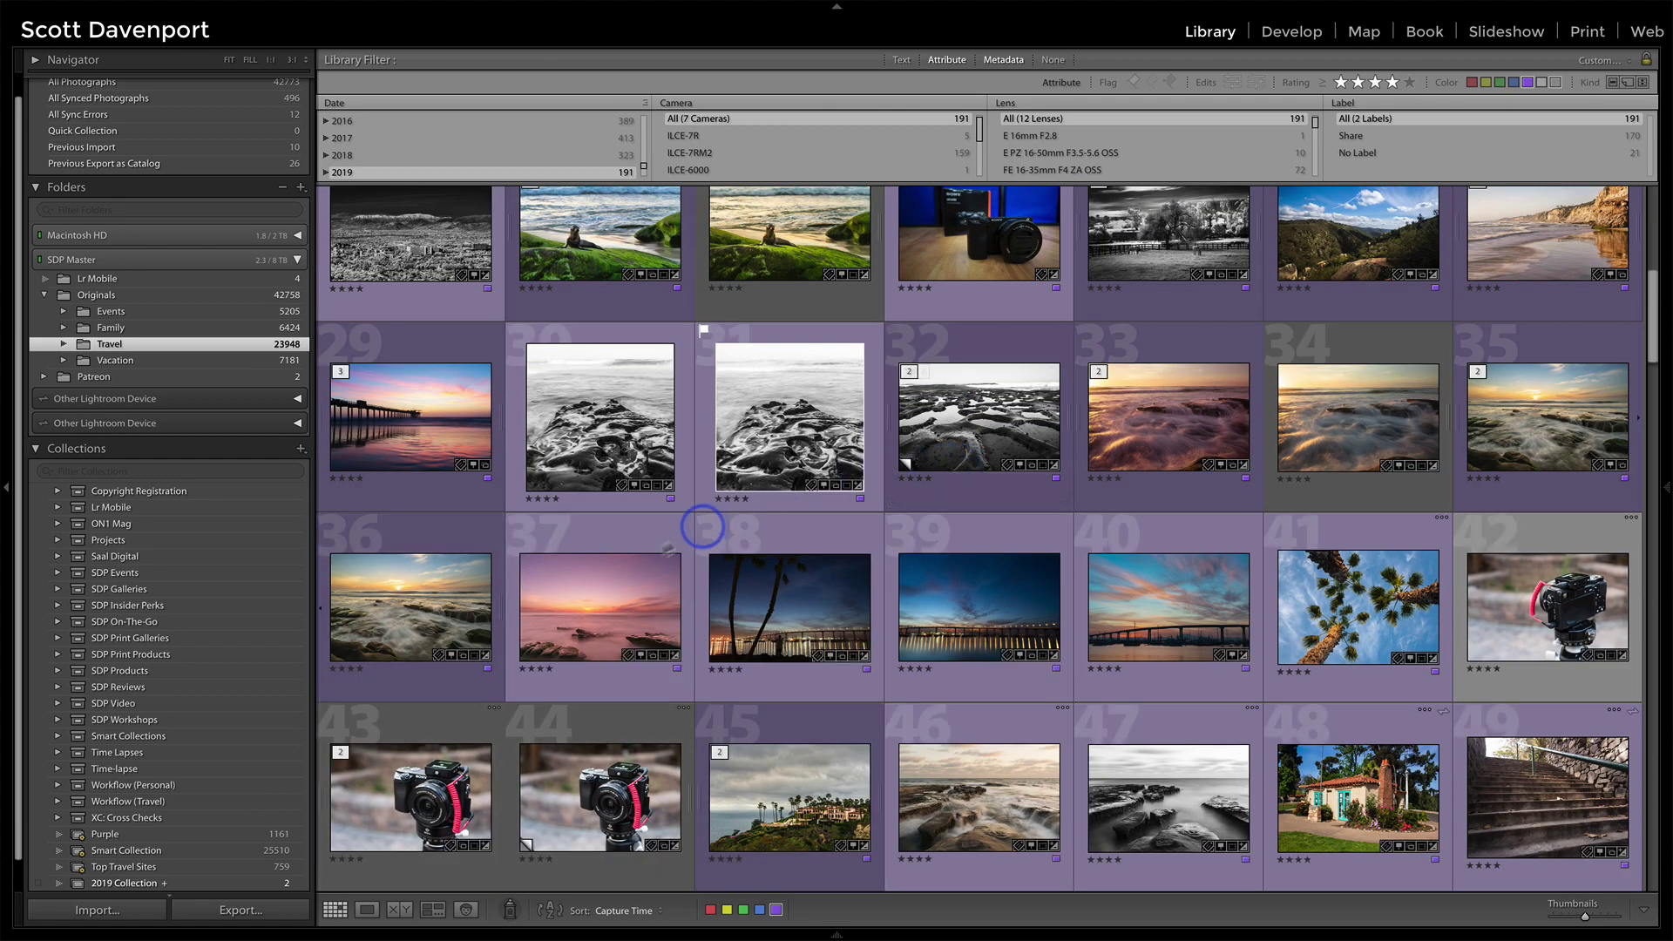
left_click(626, 573)
key("b")
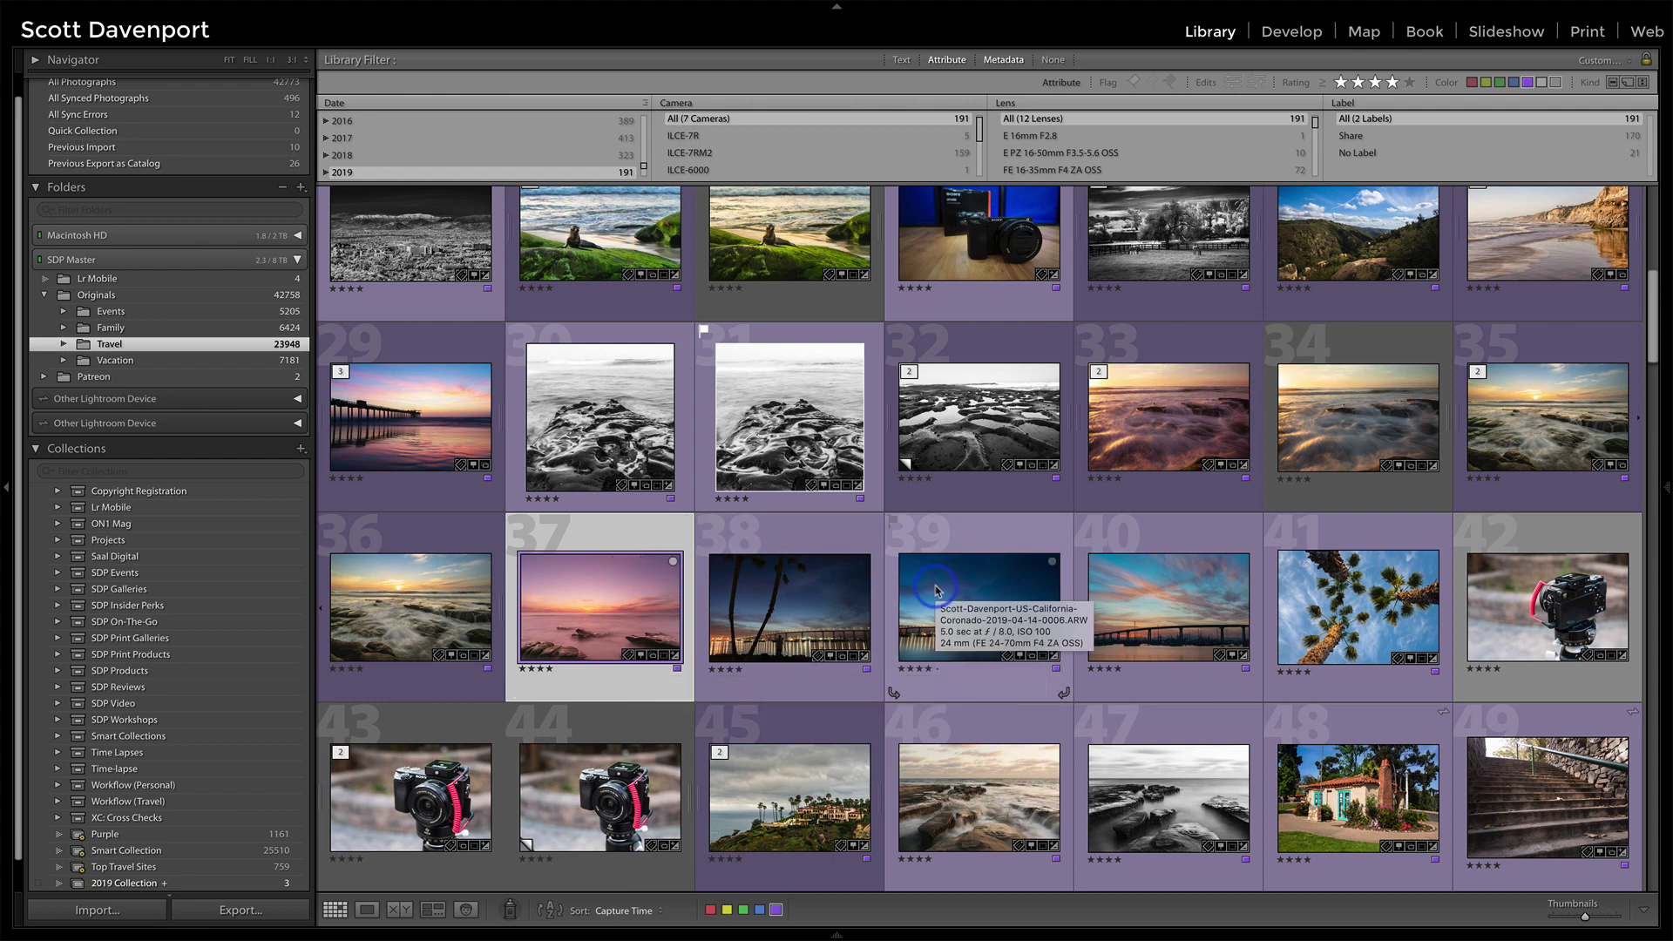
Browse the Travel photos in Loupe view, add the sunset bridge shot to 2019 Collection, and return to Grid.
key("e")
key("Right")
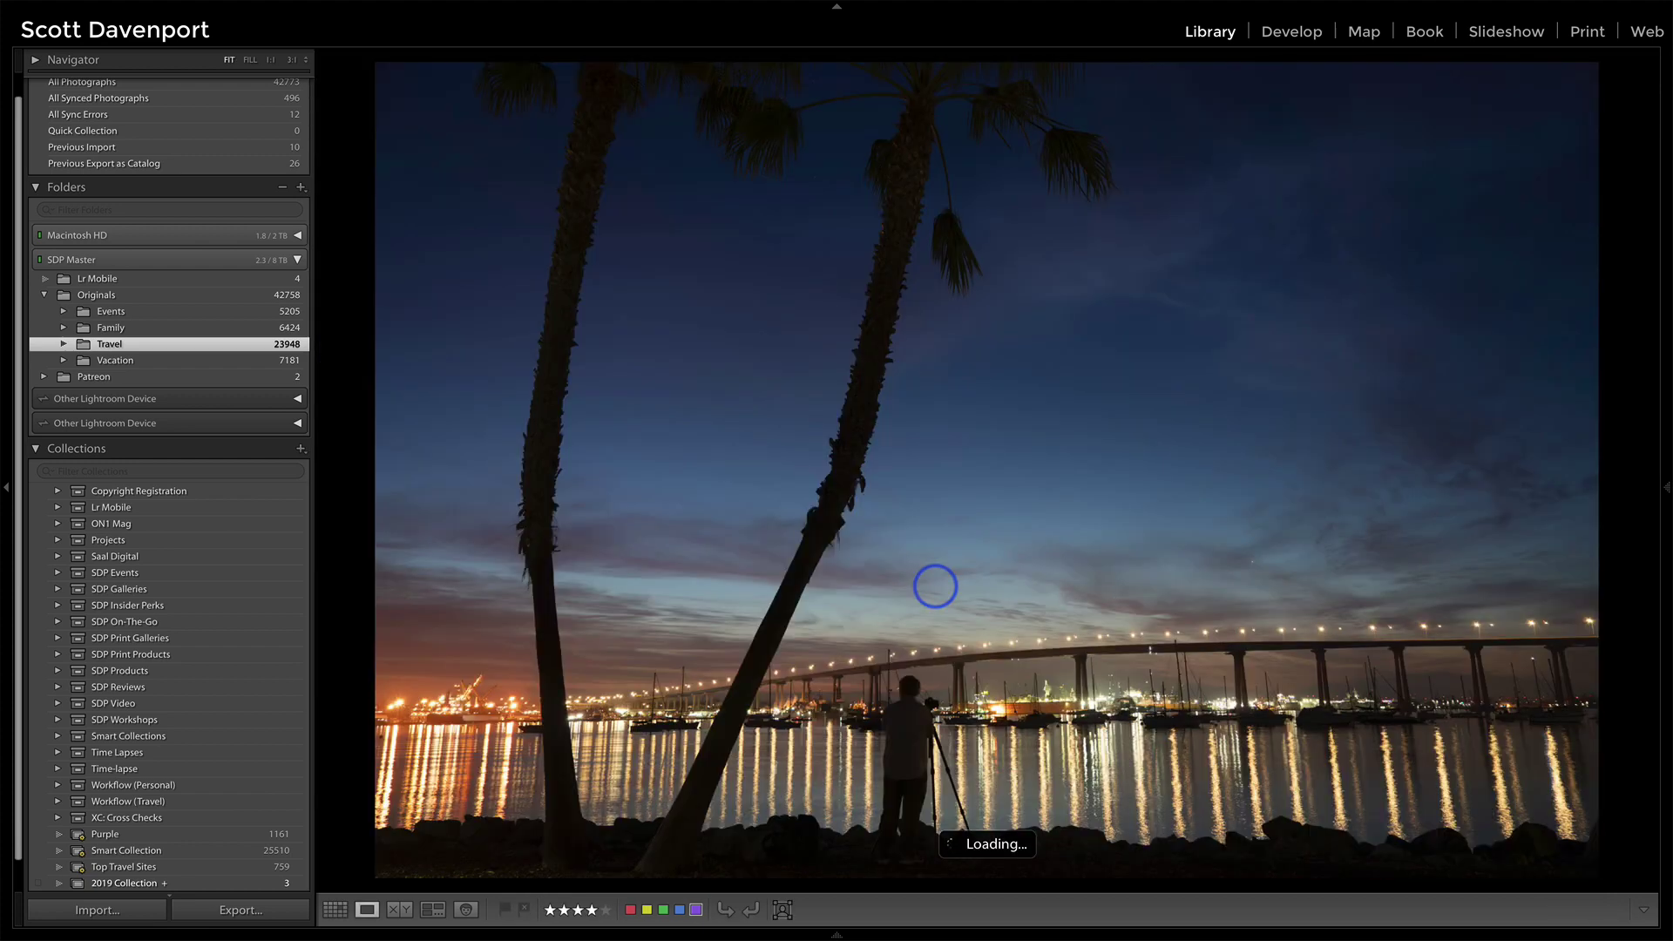
key("Right")
key("Right")
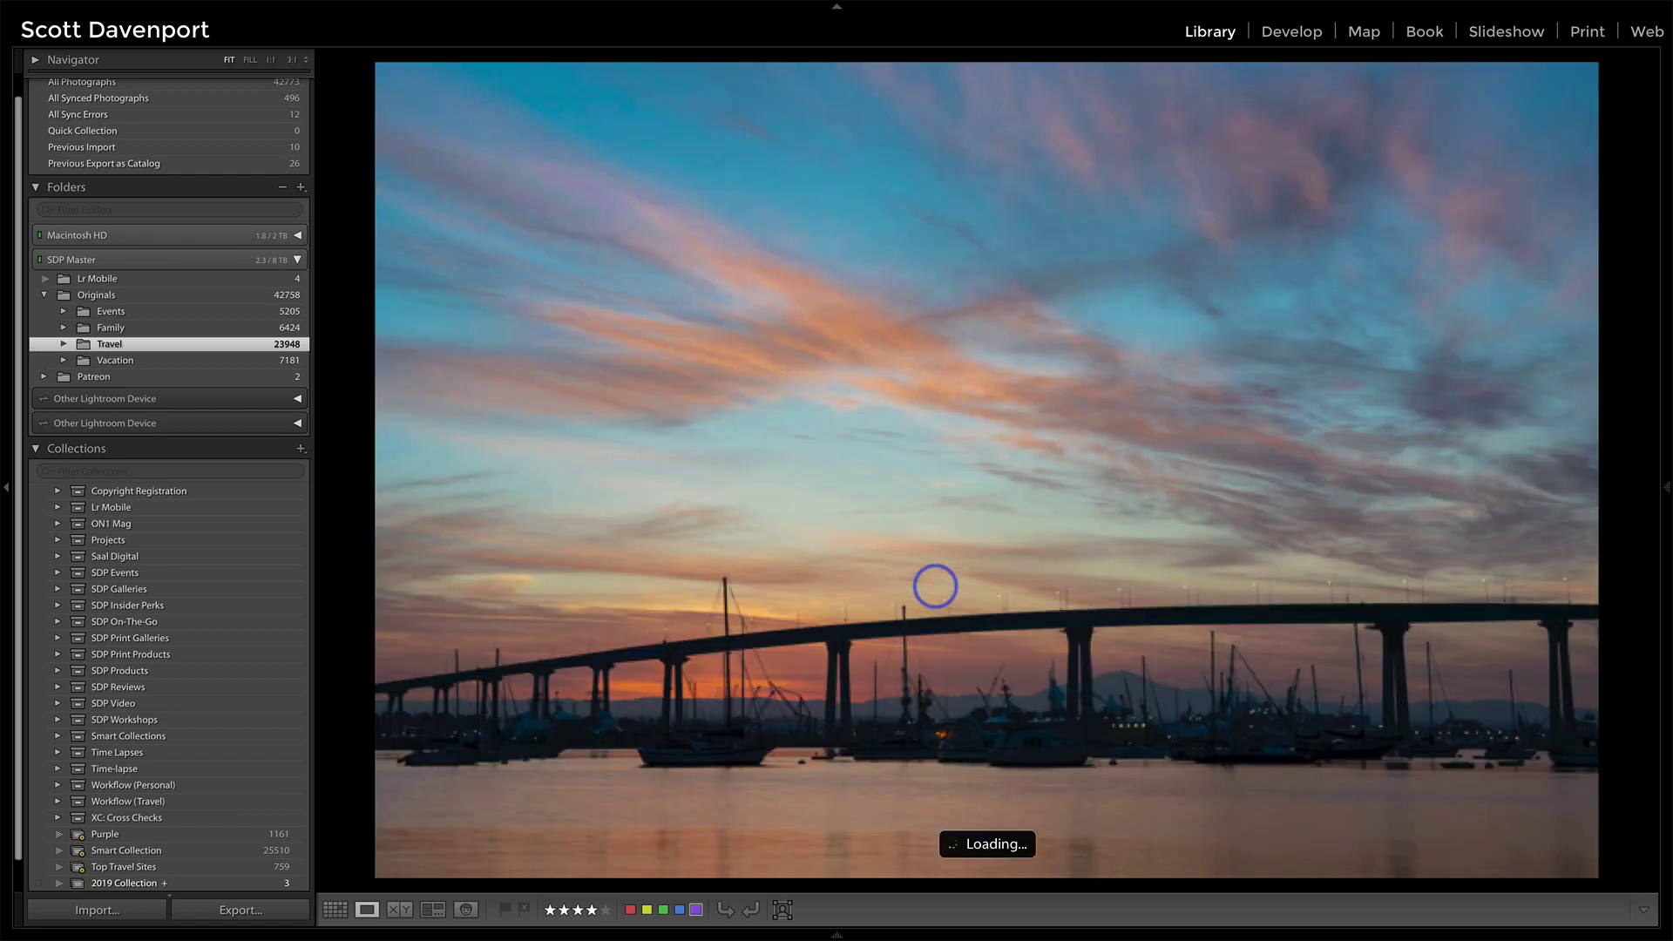
key("b")
key("Right")
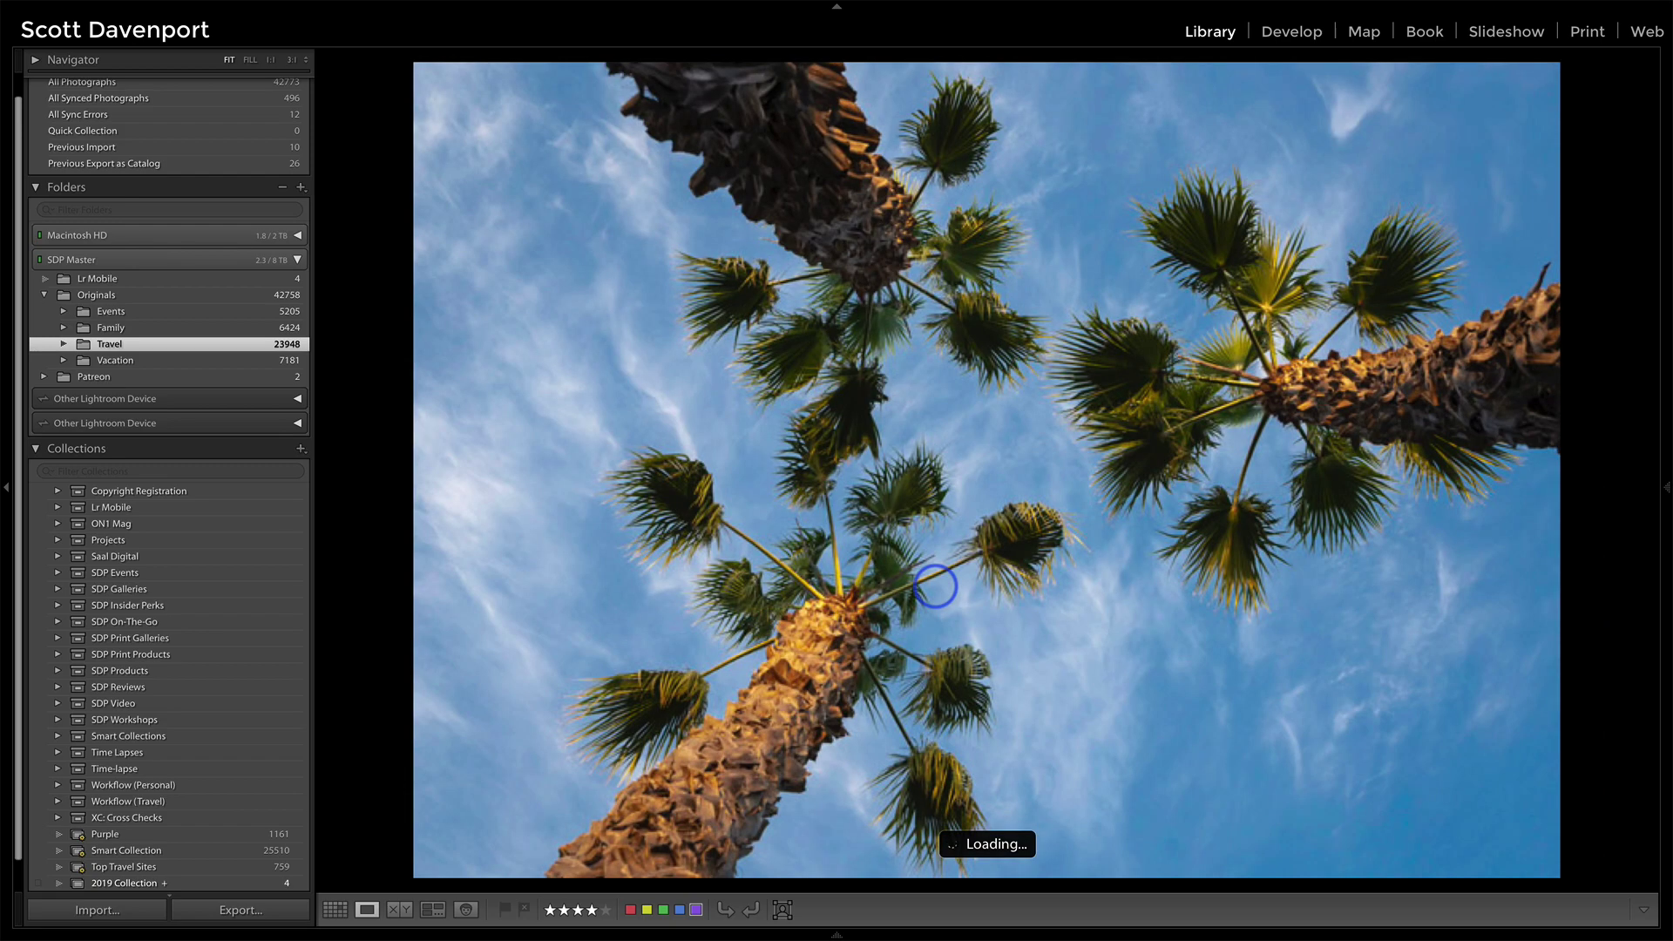
key("Right")
key("Right")
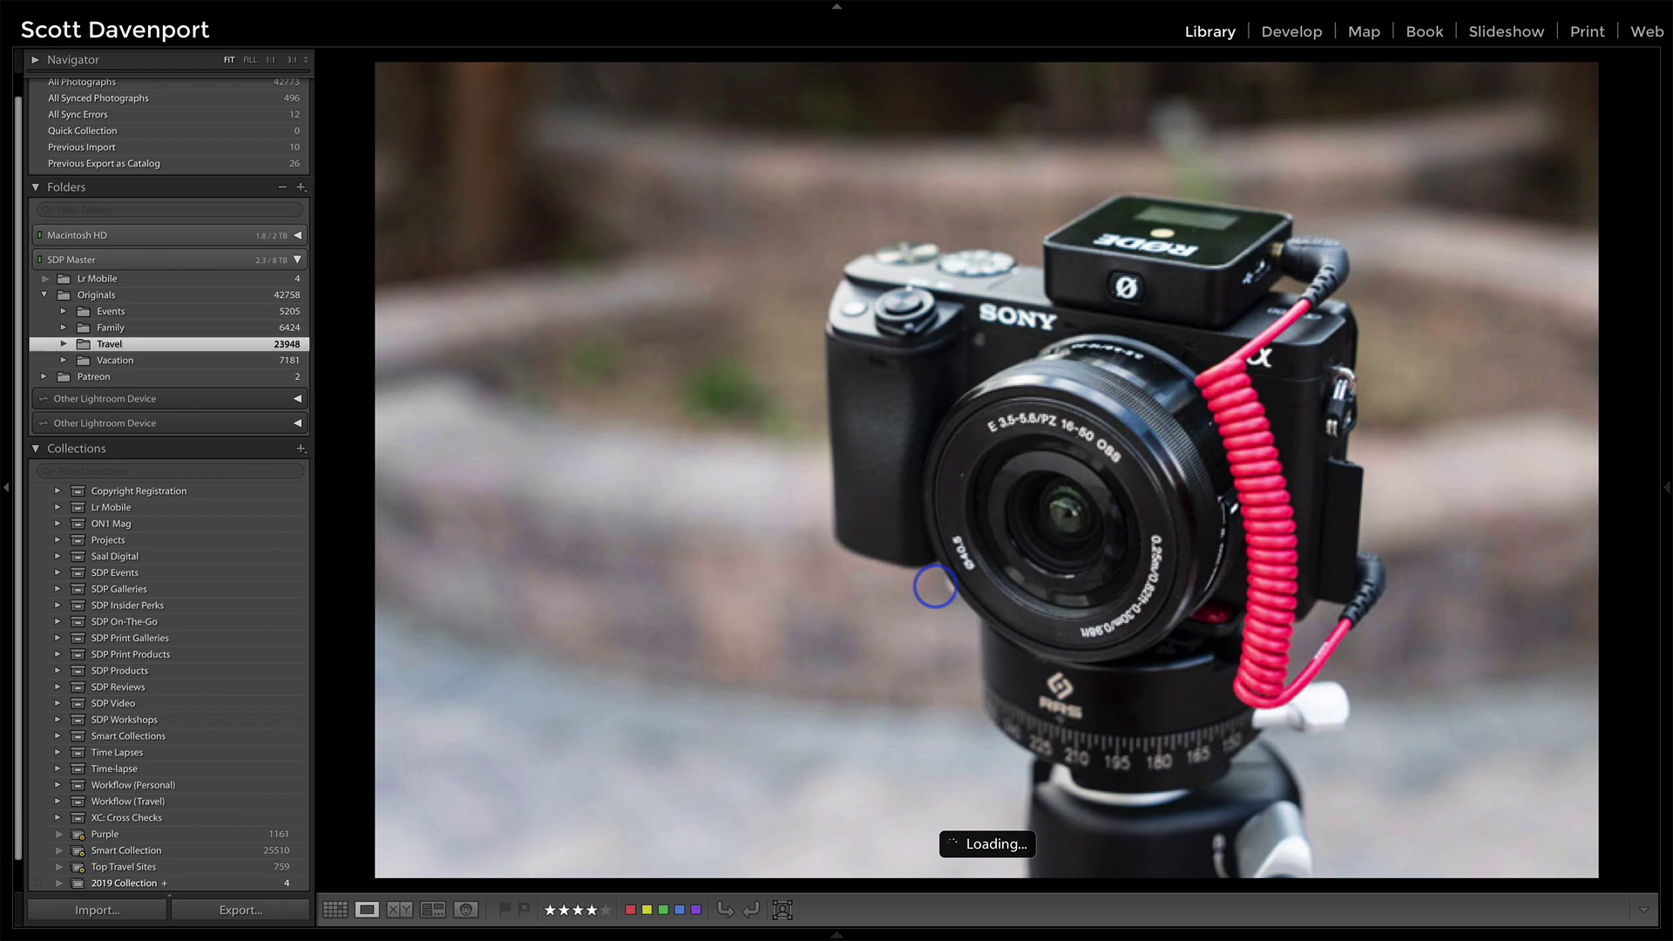
key("Right")
key("g")
key("Right")
key("Right")
key("Right")
key("Right")
key("Right")
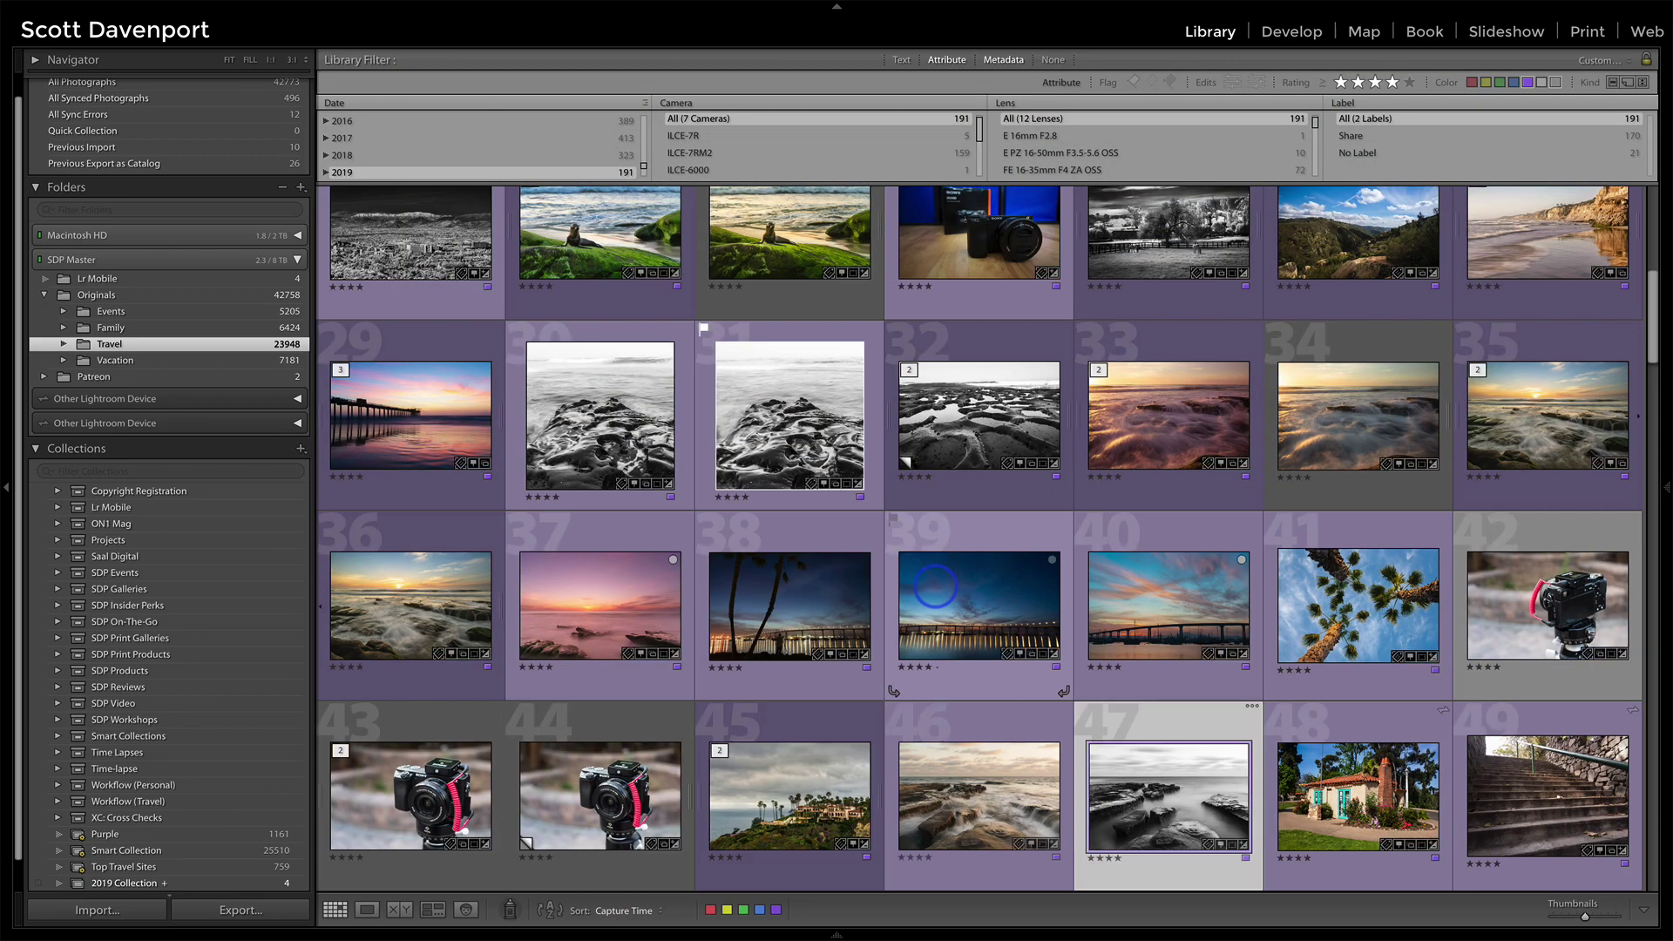
key("Right")
key("Right")
key("Right")
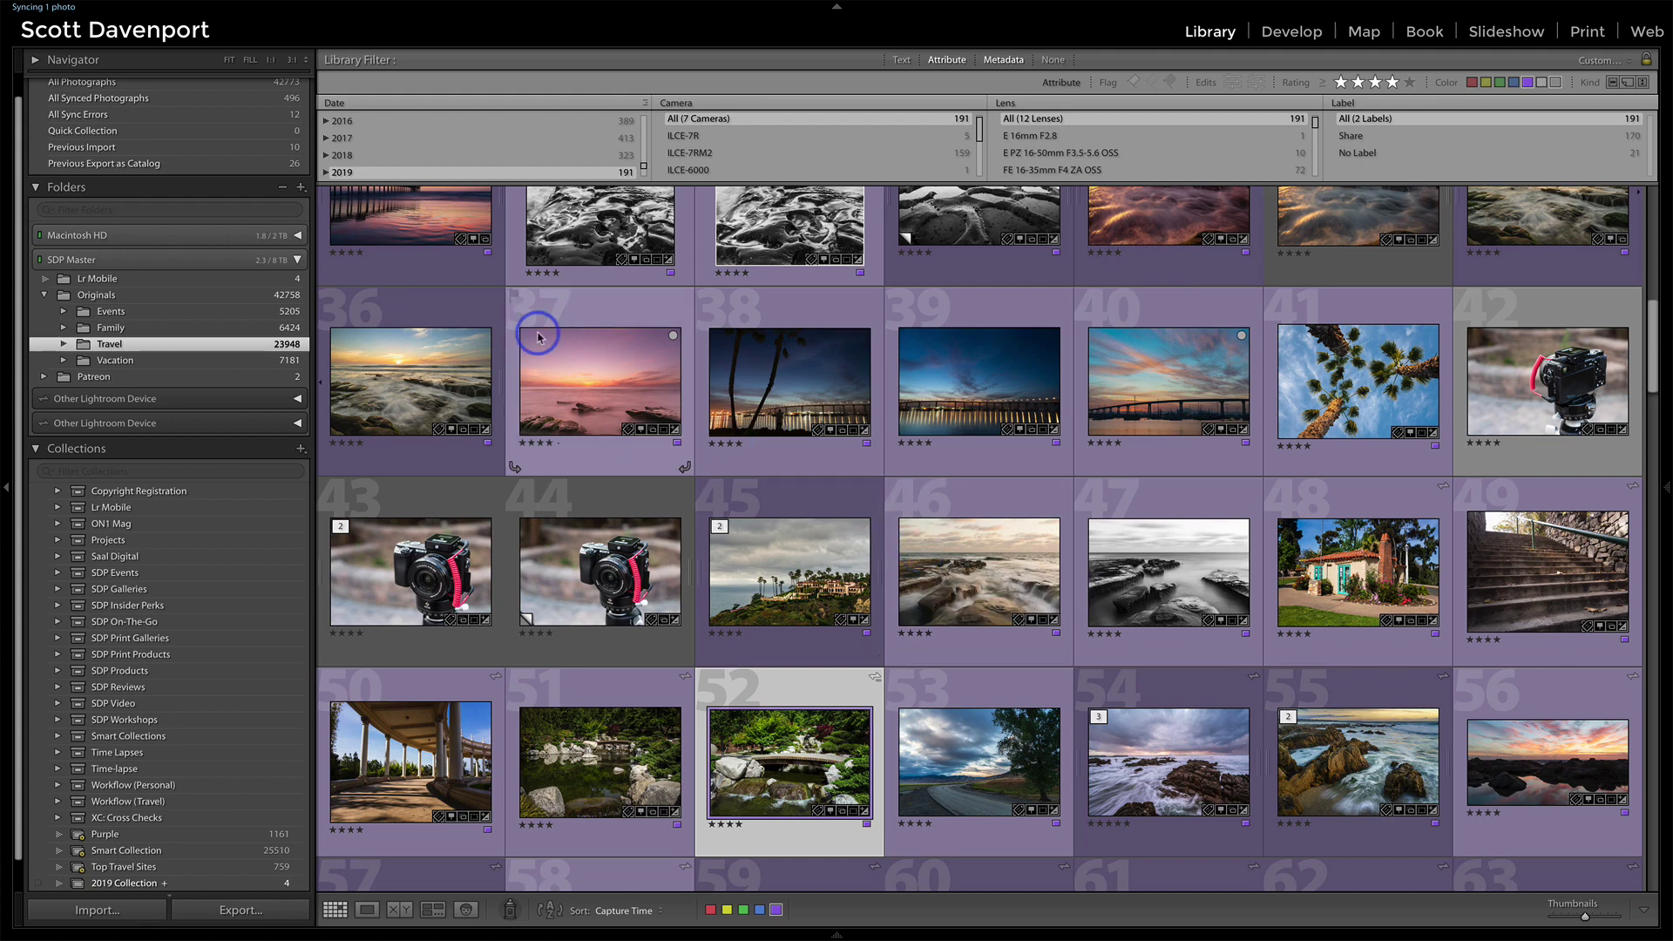
Make the Quick Collection in the Catalog panel the target collection again.
right_click(232, 131)
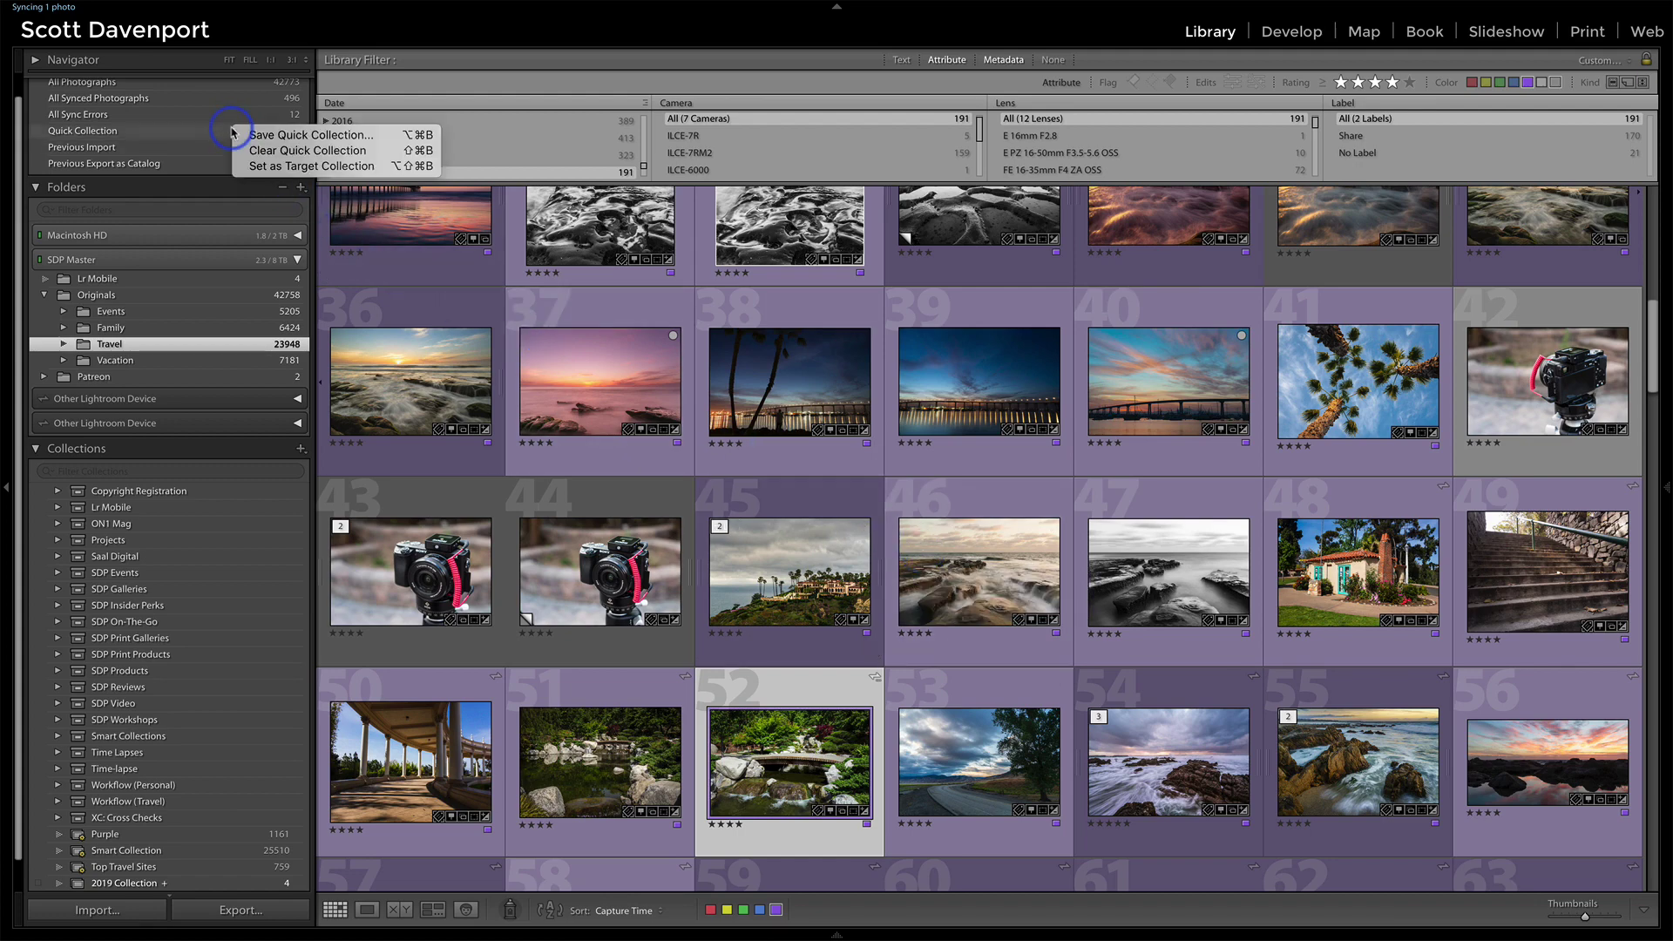
left_click(248, 167)
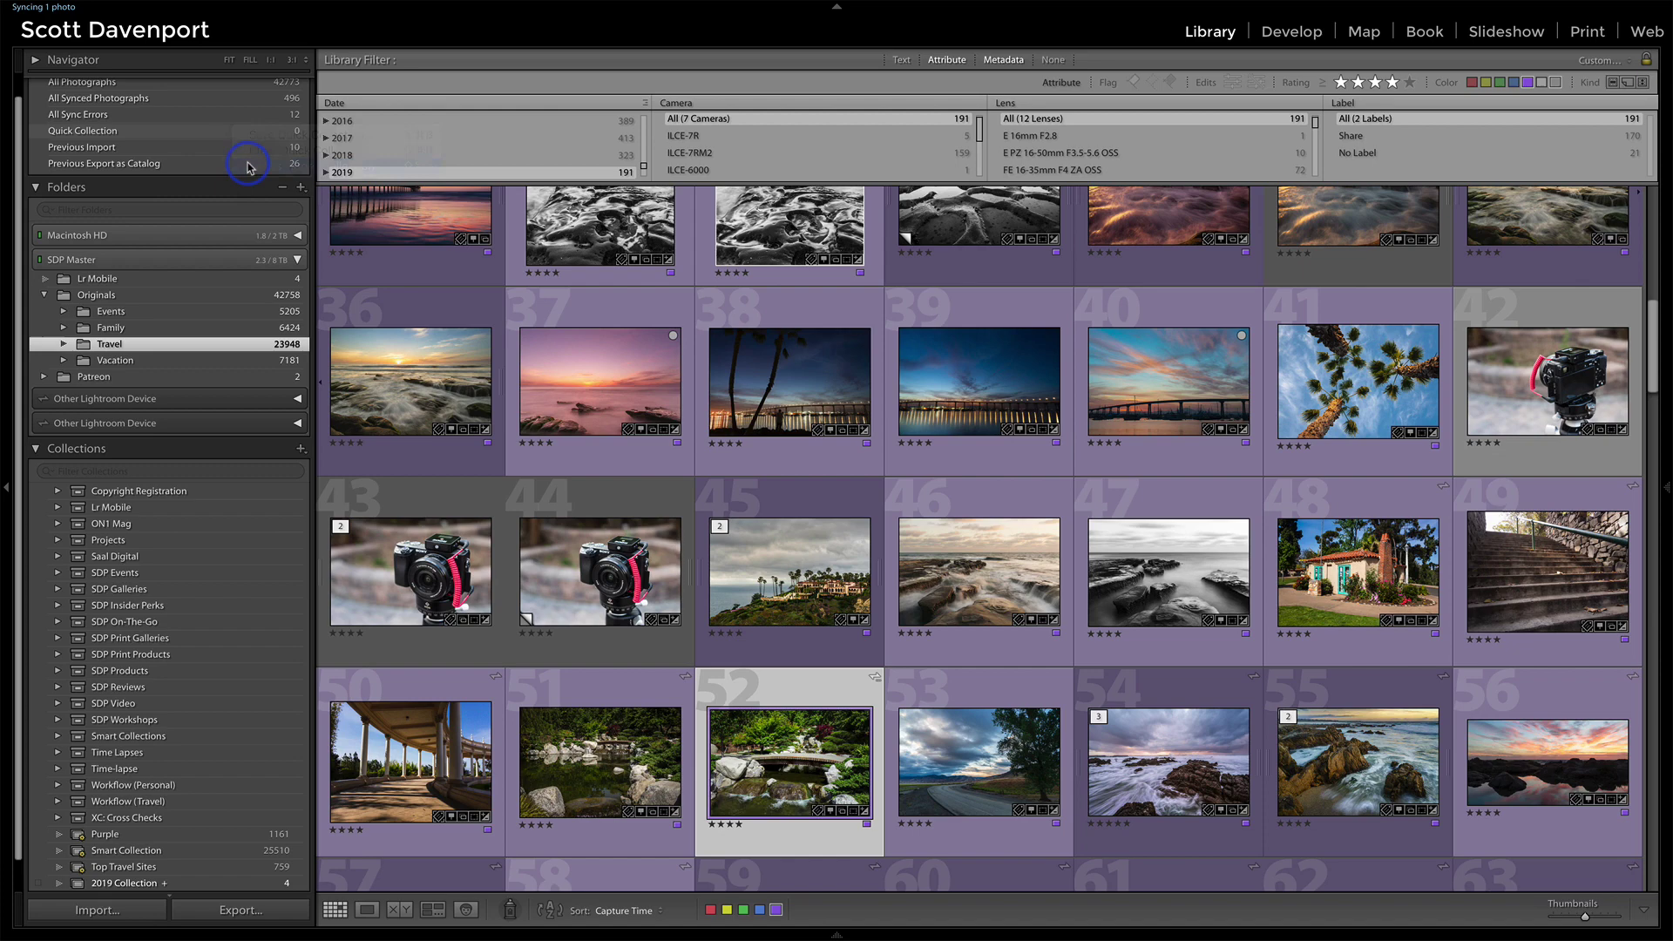